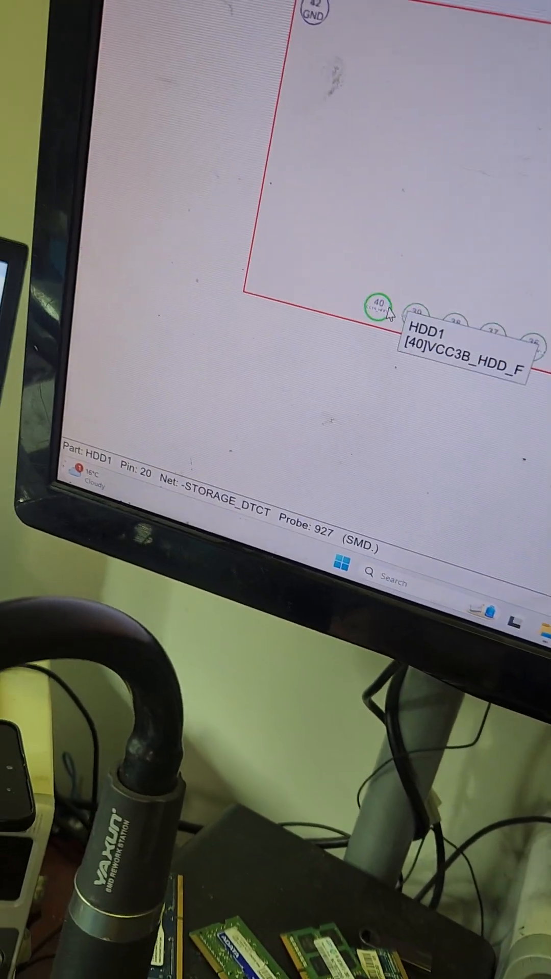
- Highlight HDD1 pin 40's VCC5B_HDD_F net and confirm pin 35 is unconnected
{"action": "left_click", "coordinate": [379, 306]}
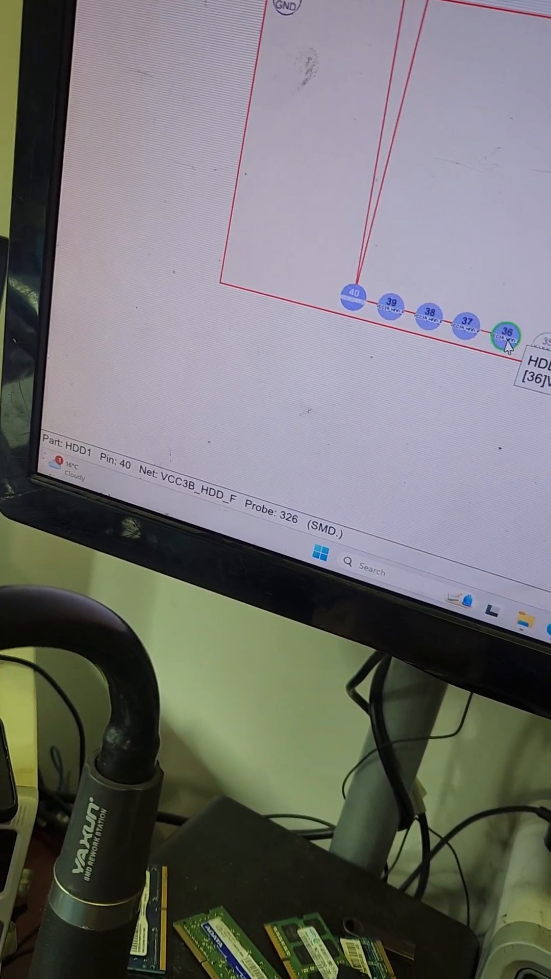
{"action": "scroll", "coordinate": [509, 342], "scroll_direction": "up", "scroll_amount": 4}
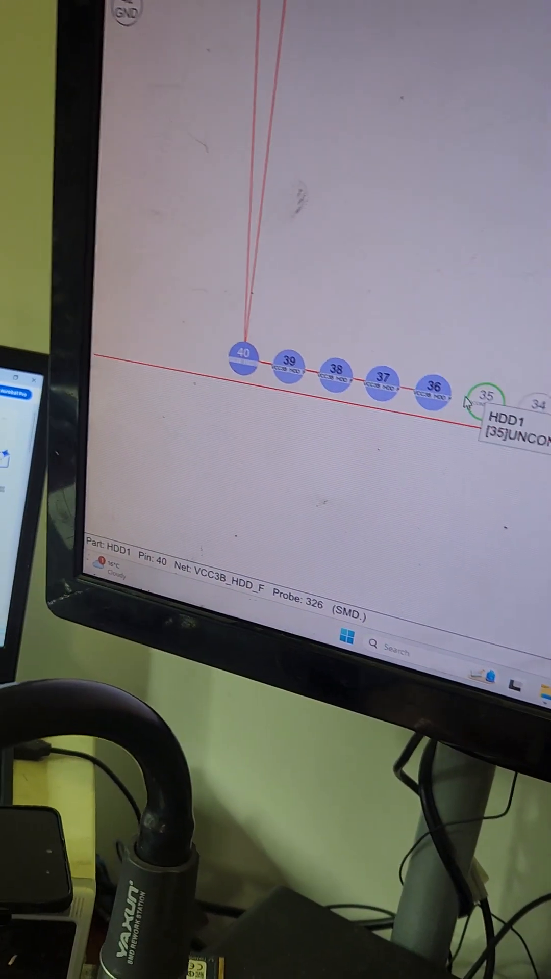
{"action": "left_click", "coordinate": [433, 402]}
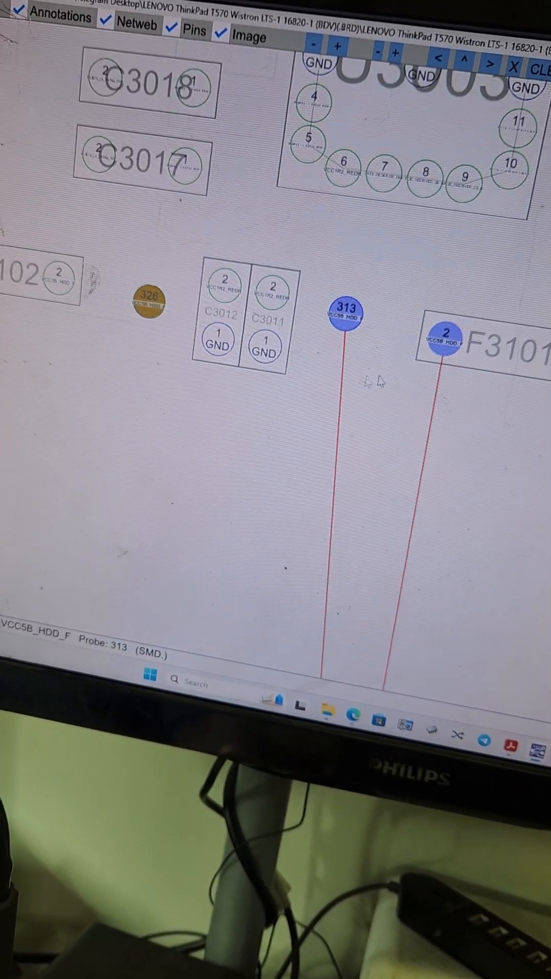
- Show F3101 pin 1's net and select the HDD1 connector to see pins 29–33 highlighted
{"action": "left_click", "coordinate": [490, 344]}
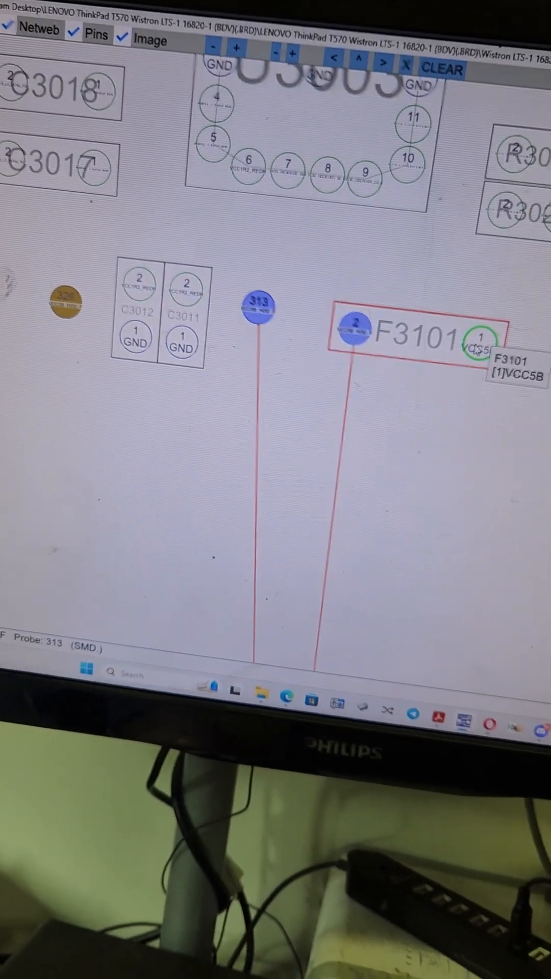
{"action": "scroll", "coordinate": [460, 331], "scroll_direction": "down", "scroll_amount": 2}
{"action": "scroll", "coordinate": [444, 325], "scroll_direction": "down", "scroll_amount": 2}
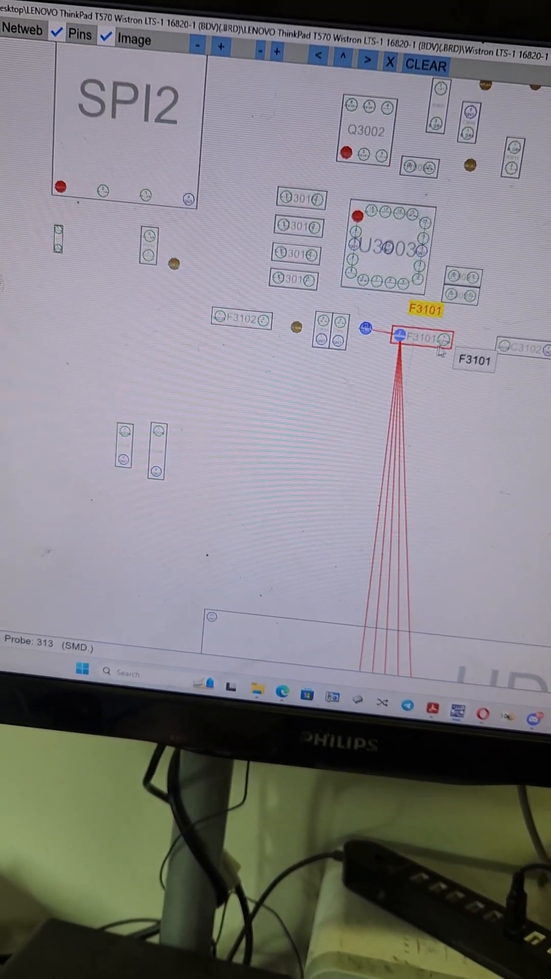
{"action": "scroll", "coordinate": [431, 357], "scroll_direction": "down", "scroll_amount": 2}
{"action": "scroll", "coordinate": [423, 447], "scroll_direction": "up", "scroll_amount": 2}
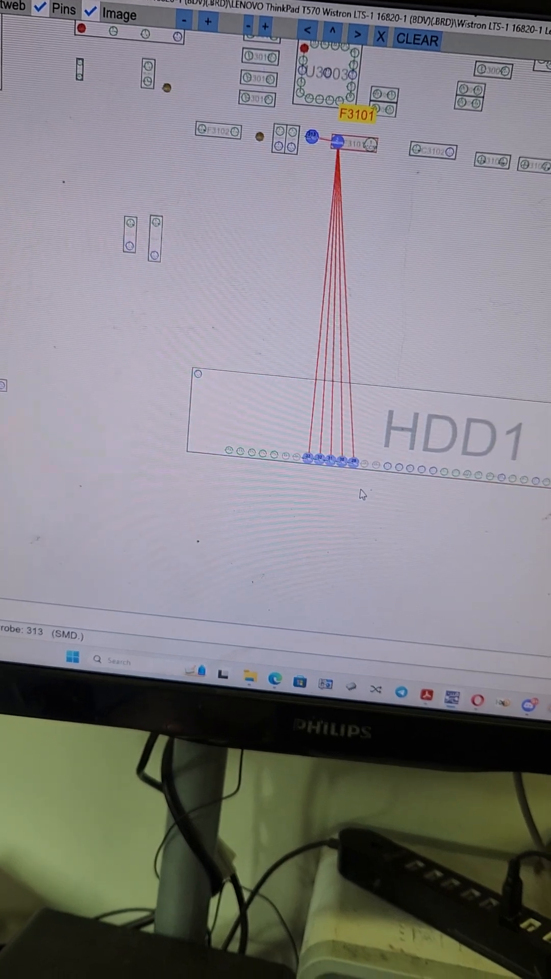
{"action": "left_click", "coordinate": [368, 455]}
{"action": "scroll", "coordinate": [368, 456], "scroll_direction": "up", "scroll_amount": 1}
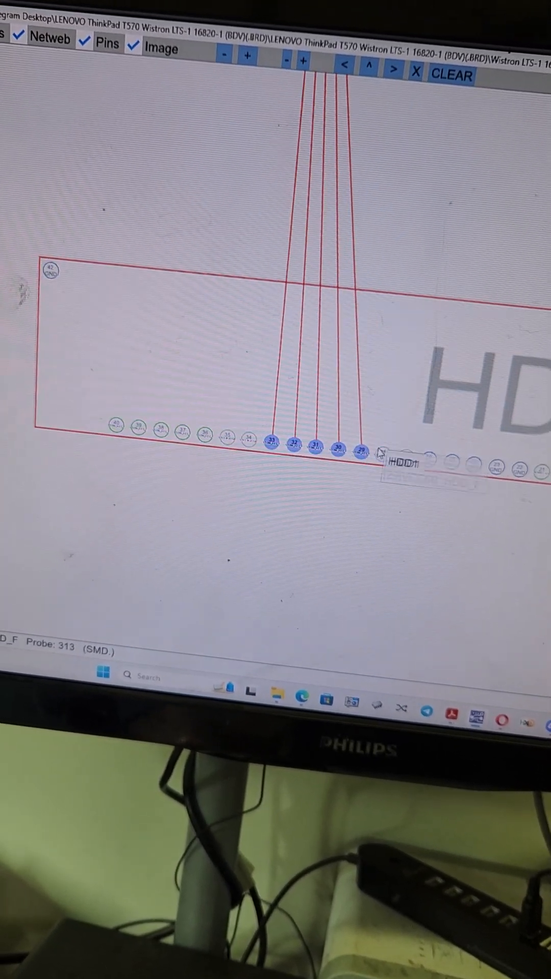
{"action": "scroll", "coordinate": [367, 457], "scroll_direction": "up", "scroll_amount": 1}
{"action": "scroll", "coordinate": [368, 457], "scroll_direction": "up", "scroll_amount": 1}
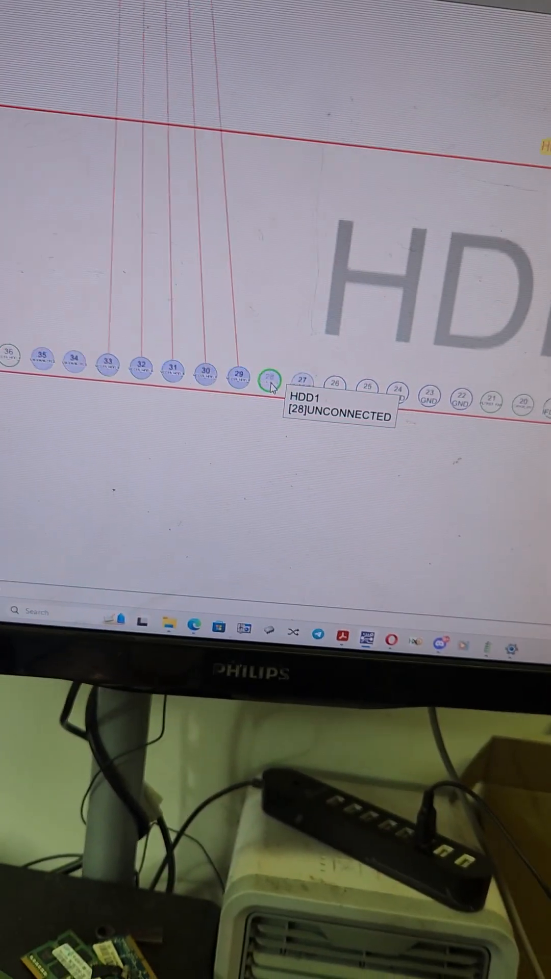
- Check HDD1 pin 28 is unconnected, then clear the pin selection
{"action": "left_click", "coordinate": [419, 457]}
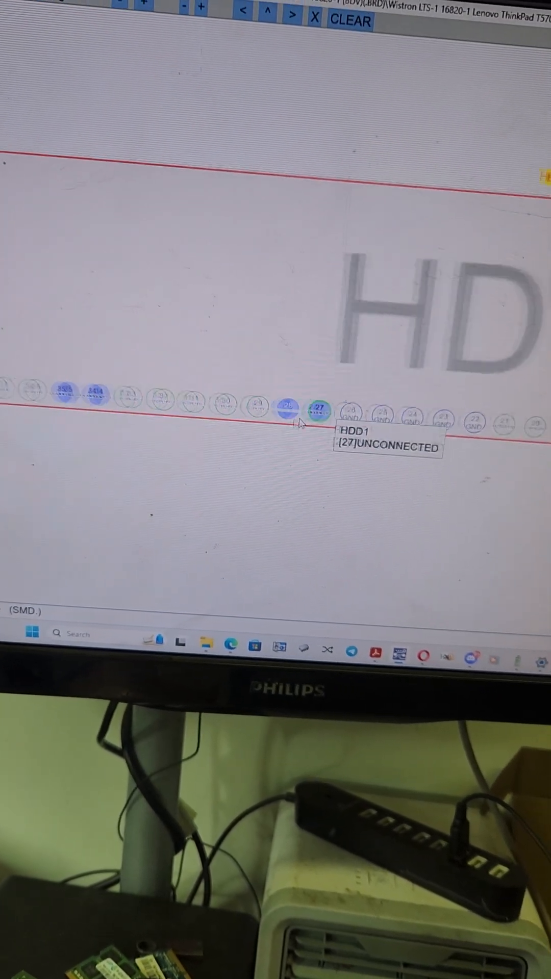
{"action": "key", "text": "Escape"}
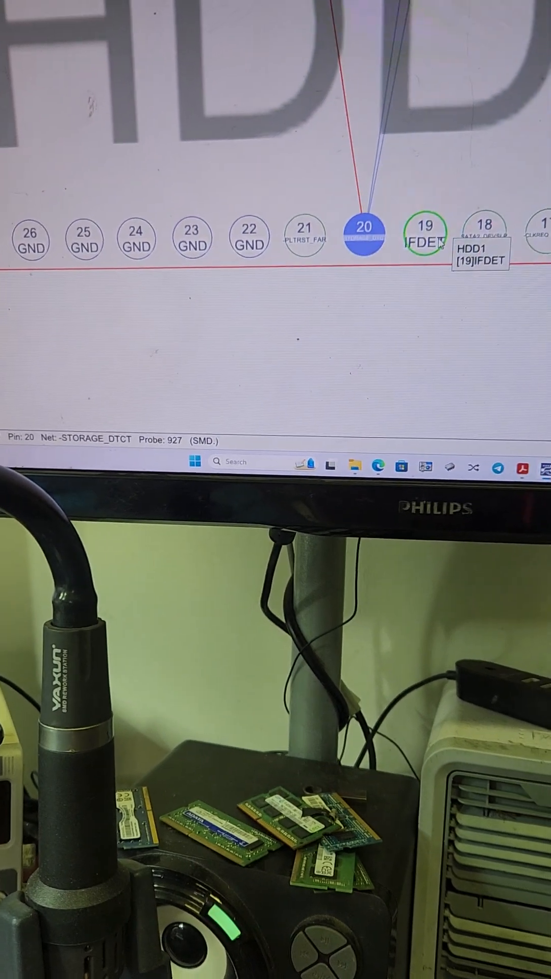
- Trace pin 18's SATA2_DEVSLP net, then pin 19's IFDET net up to R3105 pin 2
{"action": "left_click", "coordinate": [498, 206]}
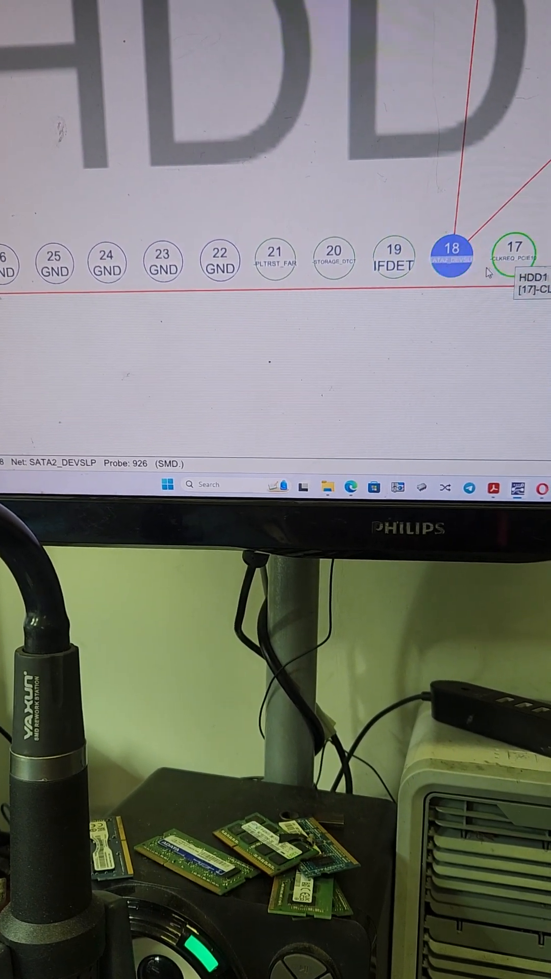
{"action": "scroll", "coordinate": [488, 272], "scroll_direction": "up", "scroll_amount": 2}
{"action": "scroll", "coordinate": [459, 260], "scroll_direction": "up", "scroll_amount": 2}
{"action": "scroll", "coordinate": [436, 248], "scroll_direction": "up", "scroll_amount": 2}
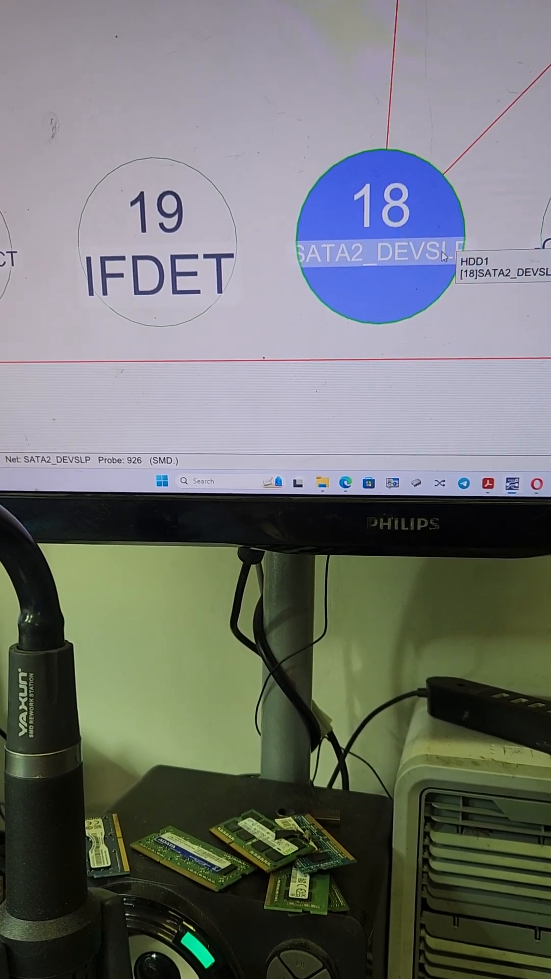
{"action": "scroll", "coordinate": [444, 255], "scroll_direction": "down", "scroll_amount": 2}
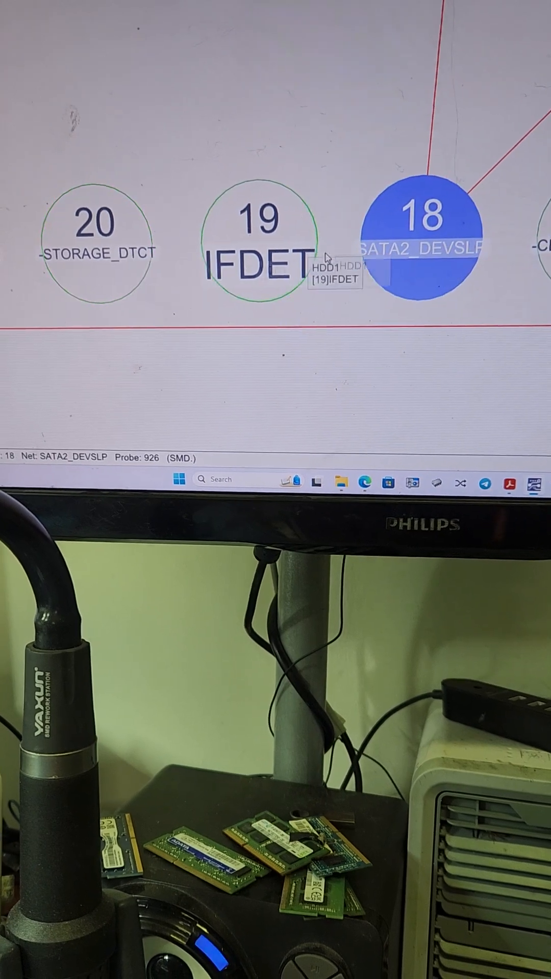
{"action": "scroll", "coordinate": [392, 252], "scroll_direction": "down", "scroll_amount": 3}
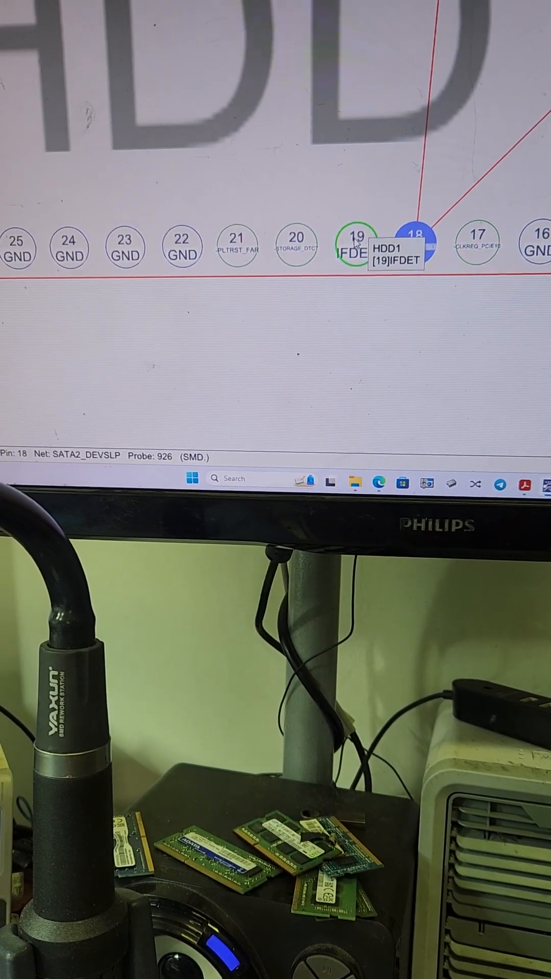
{"action": "left_click", "coordinate": [351, 245]}
{"action": "scroll", "coordinate": [351, 110], "scroll_direction": "down", "scroll_amount": 2}
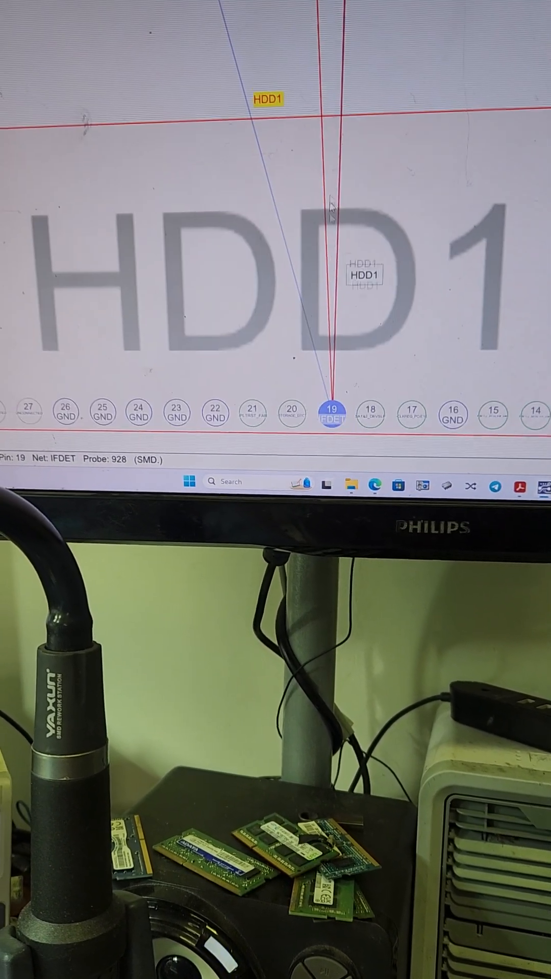
{"action": "scroll", "coordinate": [347, 230], "scroll_direction": "up", "scroll_amount": 3}
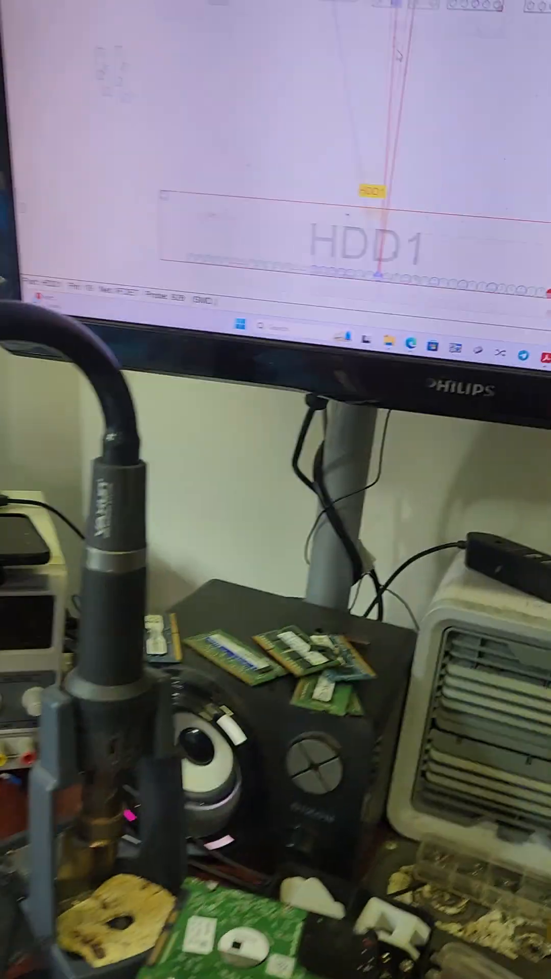
{"action": "scroll", "coordinate": [310, 107], "scroll_direction": "up", "scroll_amount": 5}
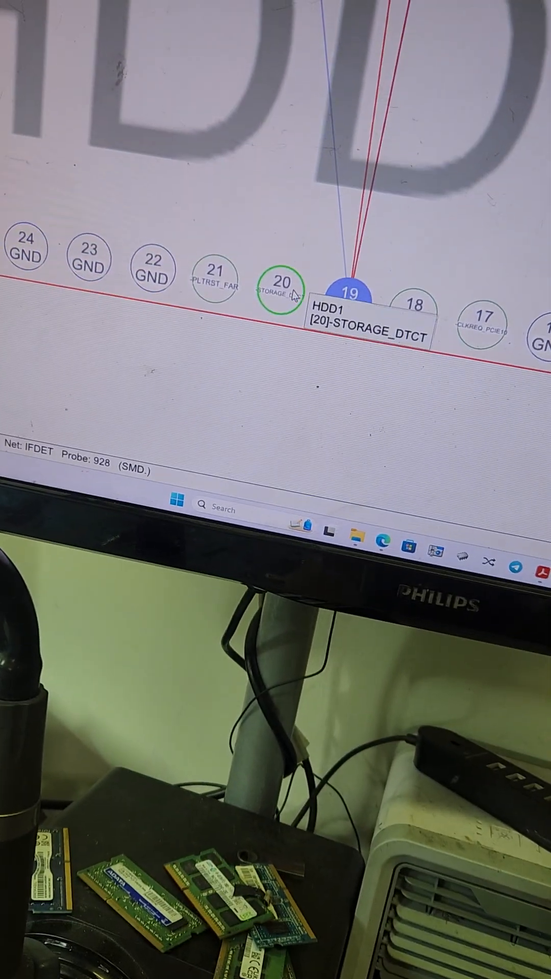
- Revisit HDD1 pins 20 (-STORAGE_DTCT), 18 (SATA2_DEVSLP) and 19 (IFDET)
{"action": "left_click", "coordinate": [292, 243]}
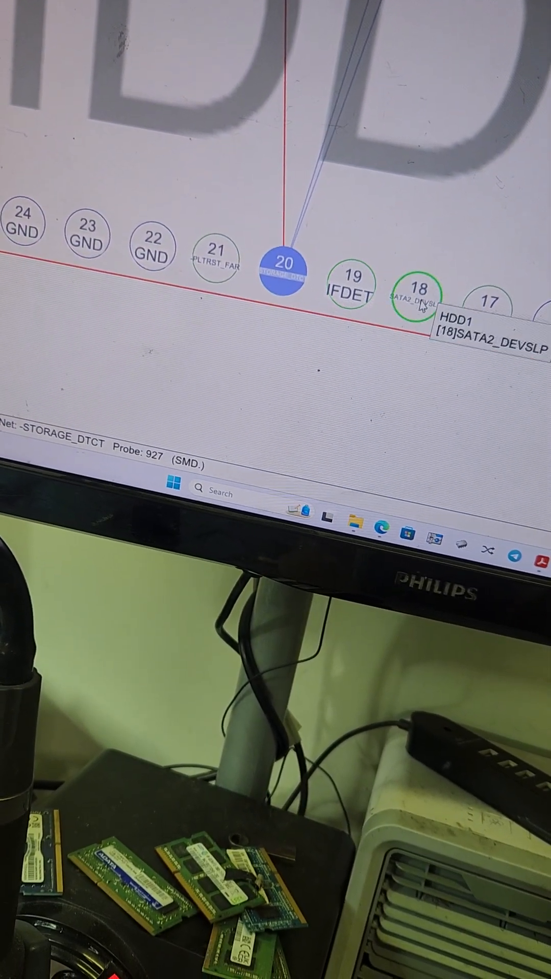
{"action": "left_click", "coordinate": [418, 300]}
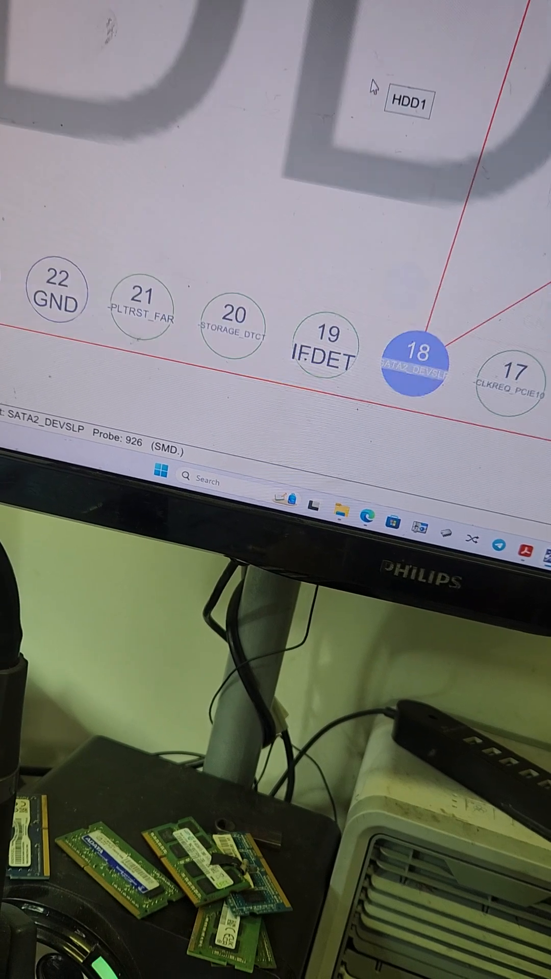
{"action": "scroll", "coordinate": [365, 287], "scroll_direction": "down", "scroll_amount": 5}
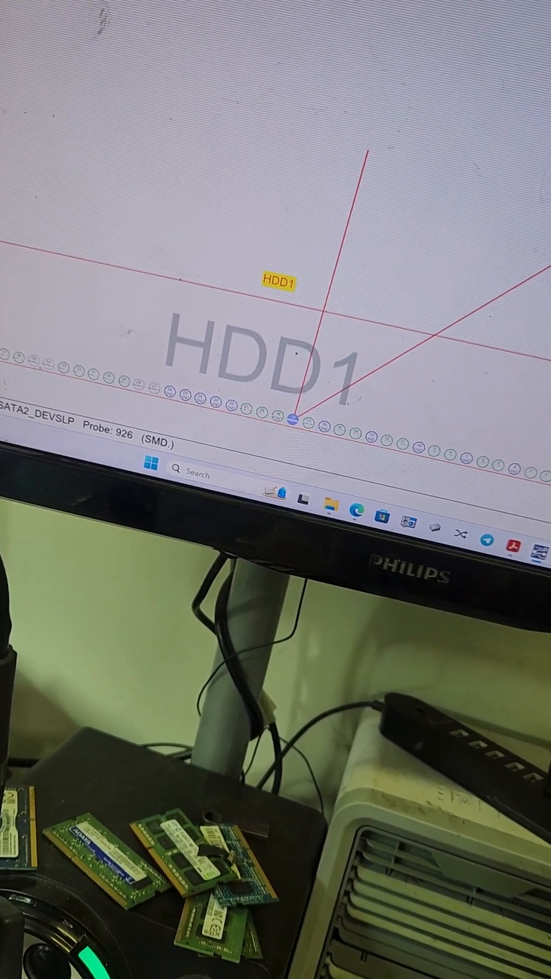
{"action": "left_click", "coordinate": [348, 373]}
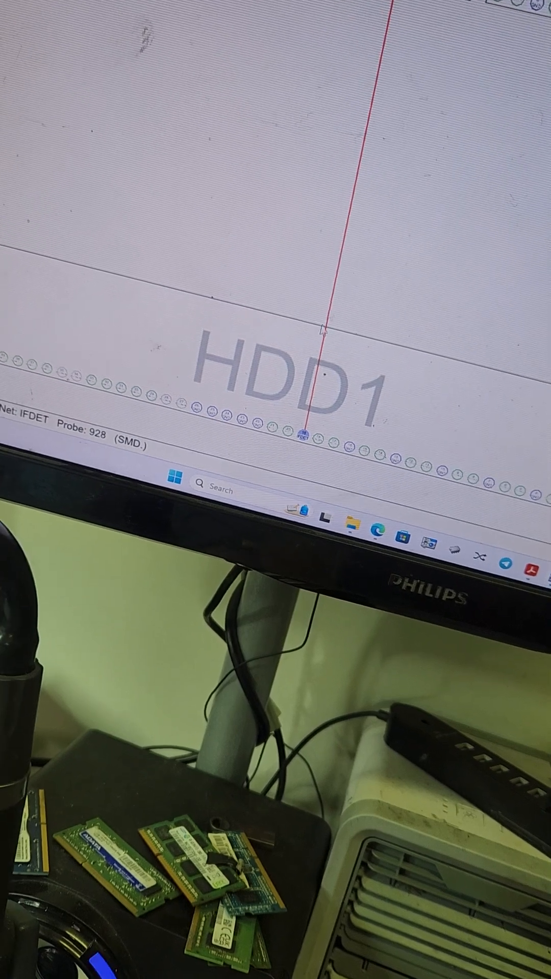
{"action": "scroll", "coordinate": [305, 429], "scroll_direction": "up", "scroll_amount": 5}
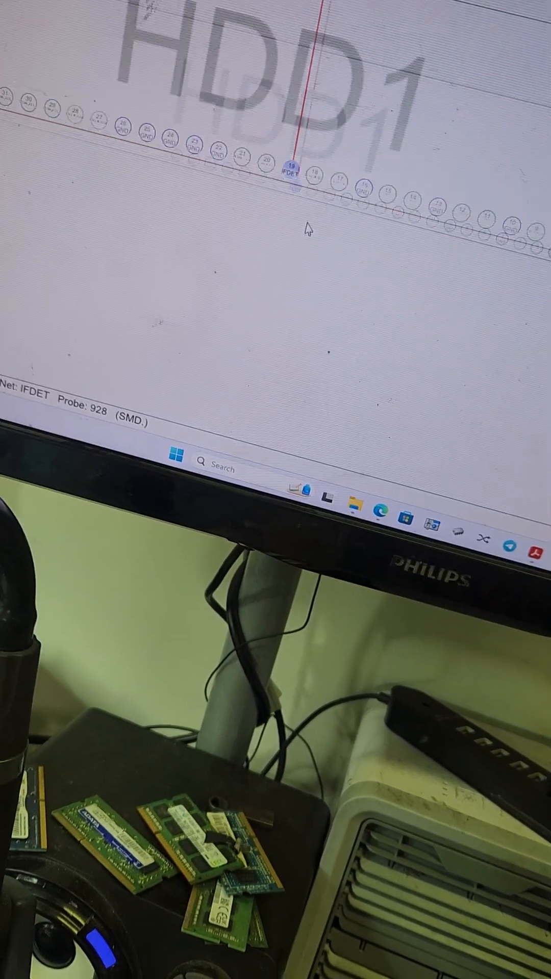
{"action": "left_click", "coordinate": [337, 96]}
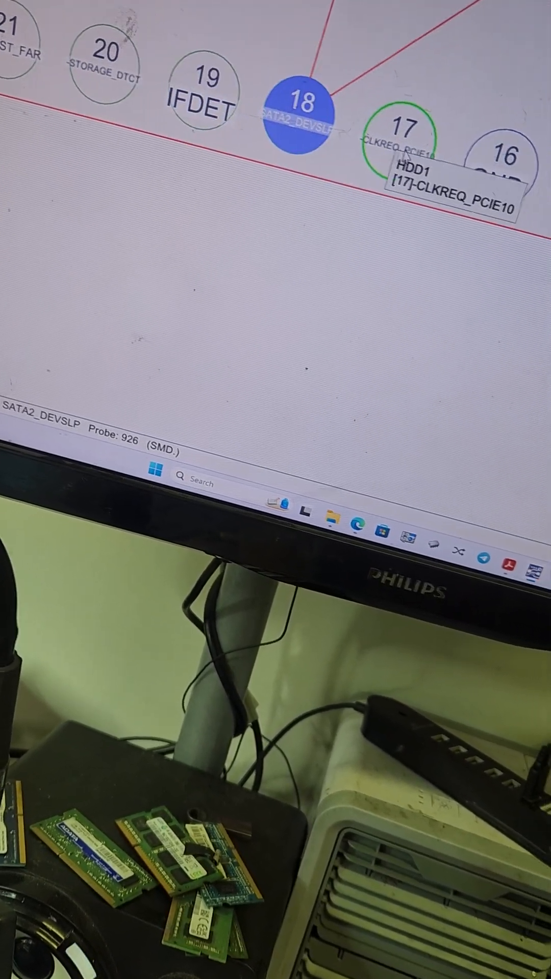
- Check pins 17 (CLKREQ_PCIE10), 16 (GND) and 14, ending on pin 15's RXP net
{"action": "left_click", "coordinate": [441, 115]}
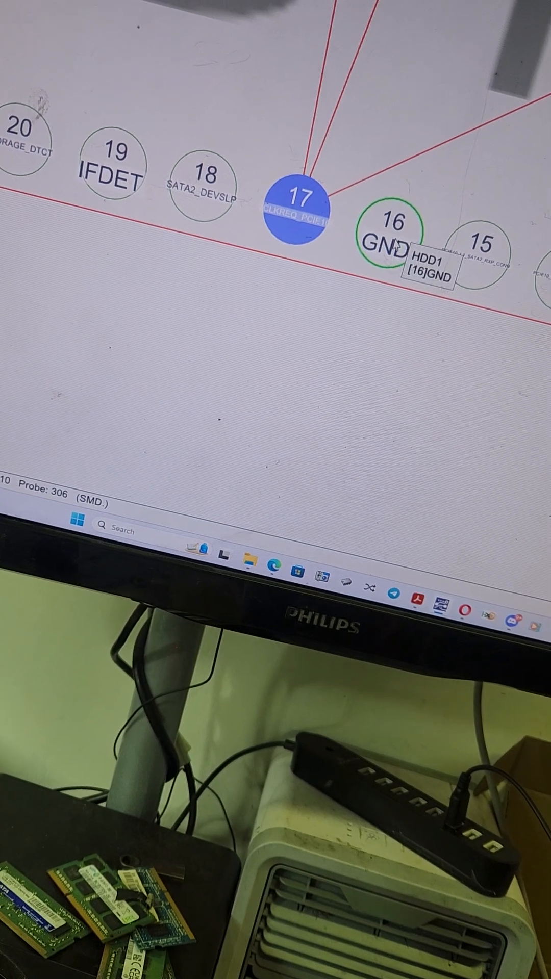
{"action": "left_click", "coordinate": [409, 229]}
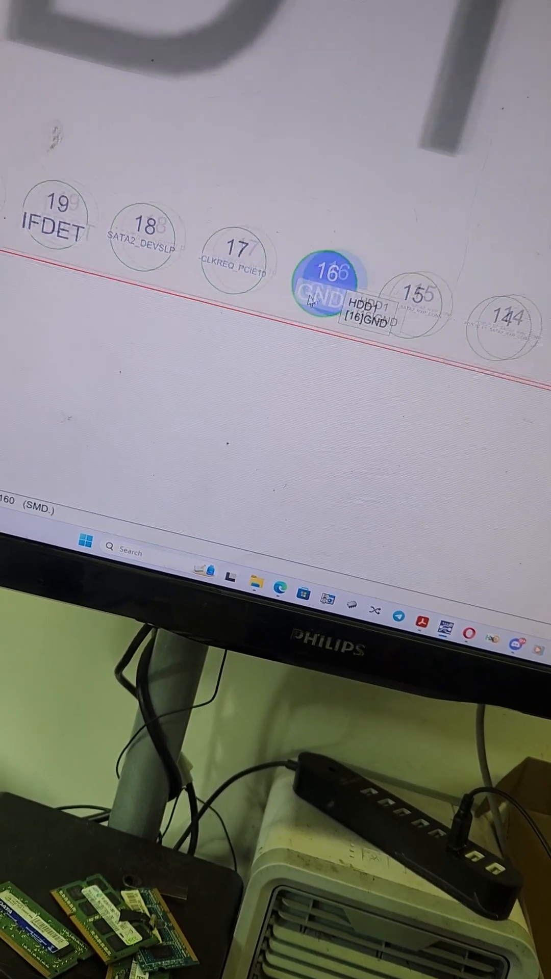
{"action": "left_click", "coordinate": [366, 344]}
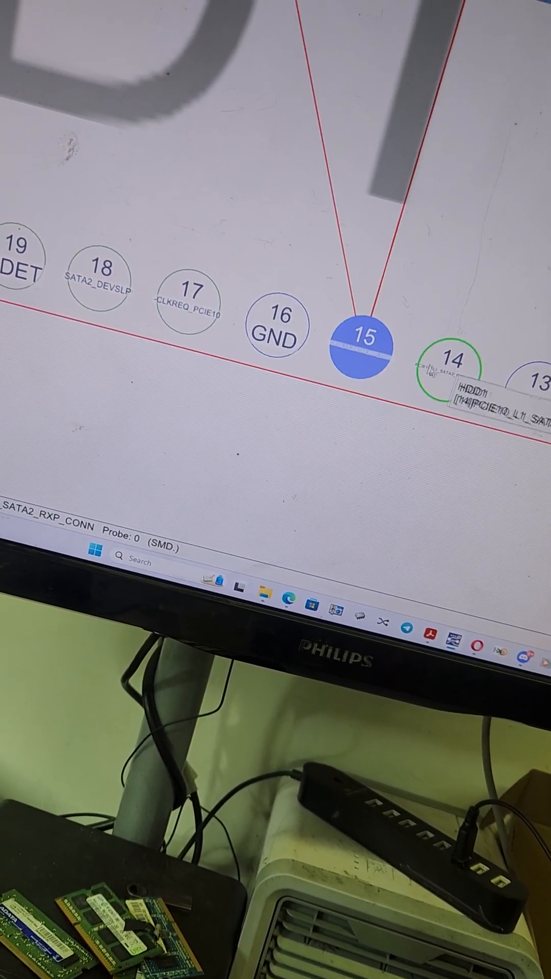
{"action": "left_click", "coordinate": [455, 360]}
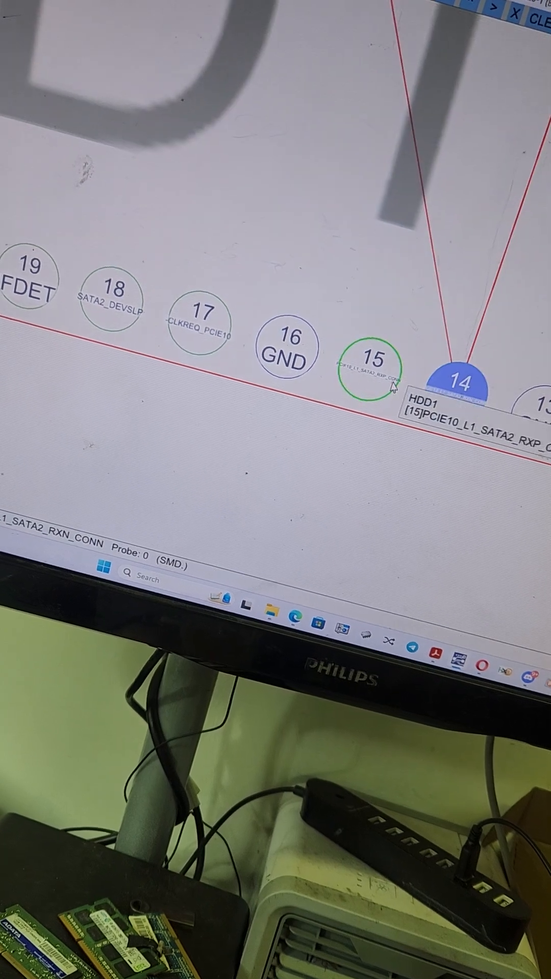
{"action": "left_click", "coordinate": [366, 348]}
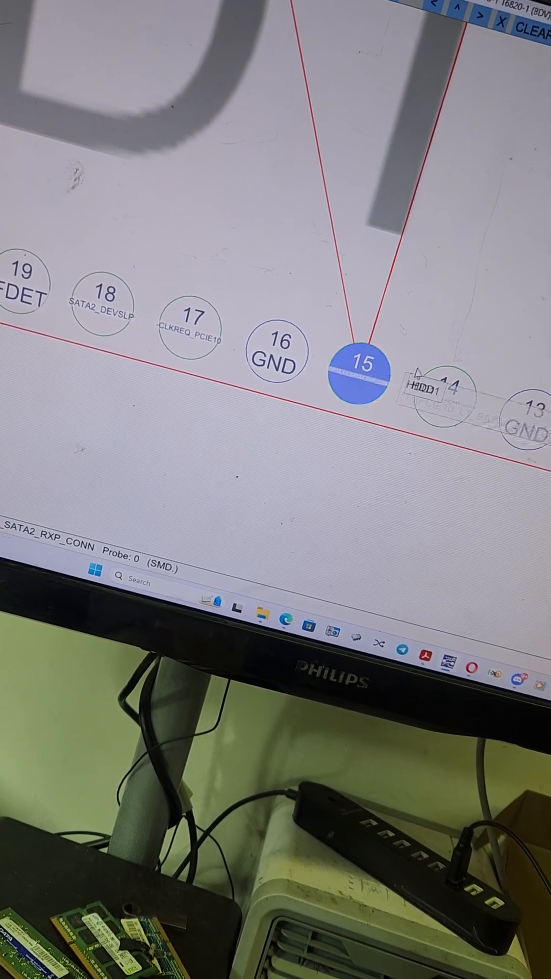
{"action": "scroll", "coordinate": [394, 383], "scroll_direction": "down", "scroll_amount": 3}
{"action": "scroll", "coordinate": [394, 382], "scroll_direction": "down", "scroll_amount": 3}
{"action": "scroll", "coordinate": [447, 347], "scroll_direction": "down", "scroll_amount": 3}
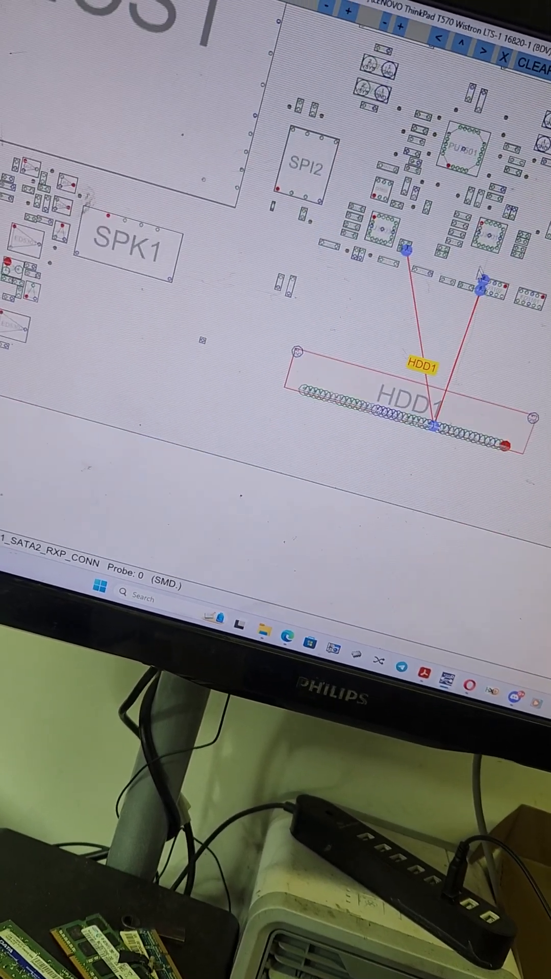
{"action": "scroll", "coordinate": [445, 346], "scroll_direction": "down", "scroll_amount": 2}
{"action": "scroll", "coordinate": [429, 382], "scroll_direction": "up", "scroll_amount": 4}
{"action": "scroll", "coordinate": [419, 394], "scroll_direction": "up", "scroll_amount": 4}
{"action": "scroll", "coordinate": [420, 394], "scroll_direction": "up", "scroll_amount": 1}
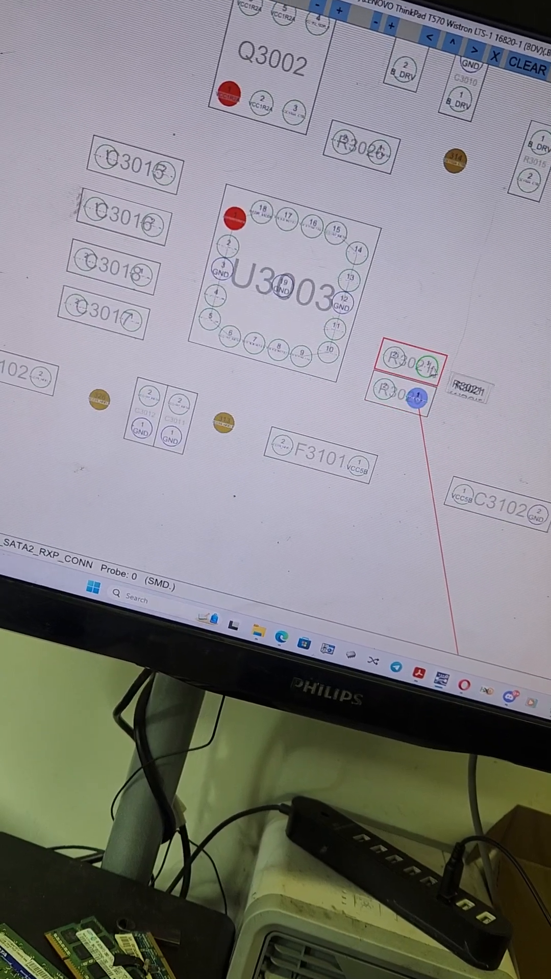
- Highlight the RXP net at R3020, ED3102 pins 6 and 5, and R3020 pin 1
{"action": "left_click", "coordinate": [419, 394]}
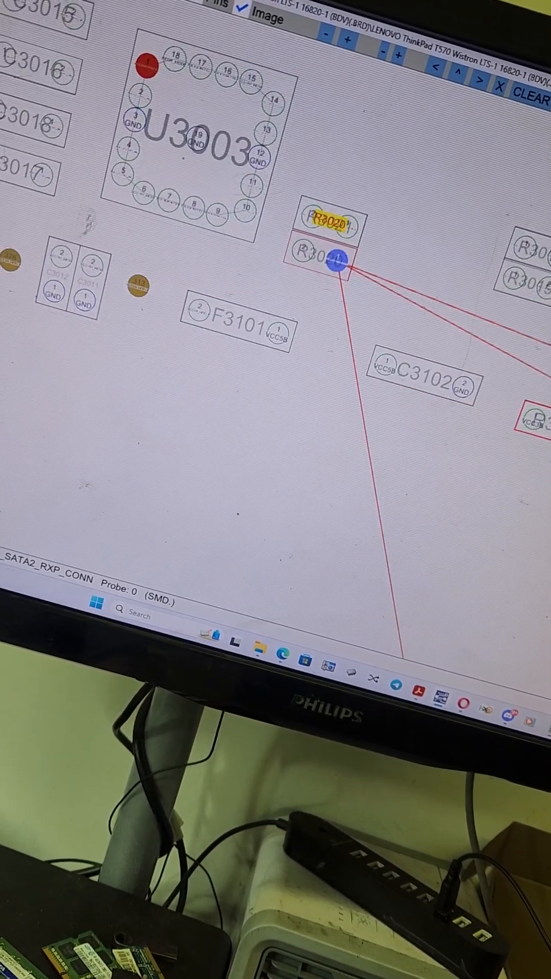
{"action": "scroll", "coordinate": [426, 421], "scroll_direction": "down", "scroll_amount": 4}
{"action": "scroll", "coordinate": [425, 422], "scroll_direction": "up", "scroll_amount": 2}
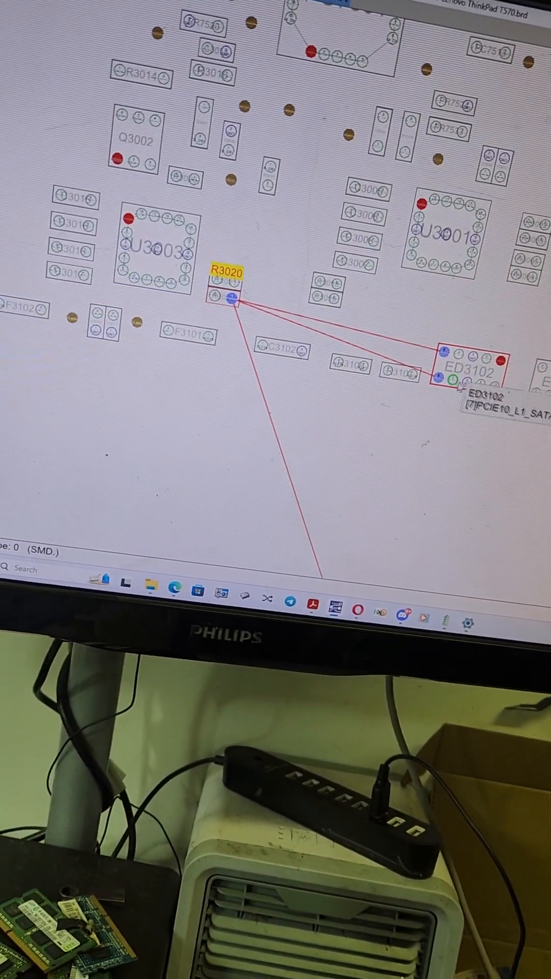
{"action": "scroll", "coordinate": [459, 395], "scroll_direction": "up", "scroll_amount": 2}
{"action": "scroll", "coordinate": [459, 393], "scroll_direction": "up", "scroll_amount": 4}
{"action": "scroll", "coordinate": [459, 393], "scroll_direction": "up", "scroll_amount": 1}
{"action": "left_click", "coordinate": [372, 350]}
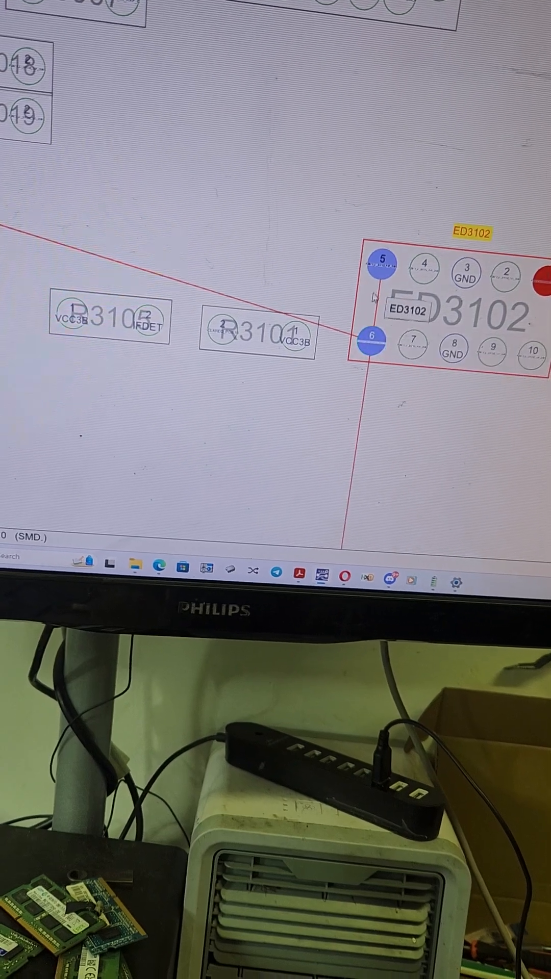
{"action": "left_click", "coordinate": [381, 258]}
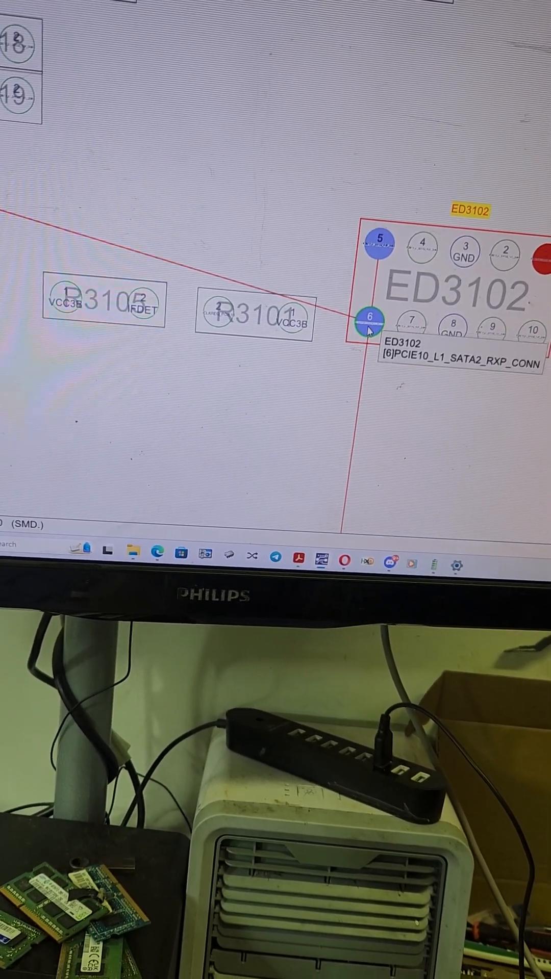
{"action": "left_click_drag", "start_coordinate": [230, 230], "coordinate": [382, 321]}
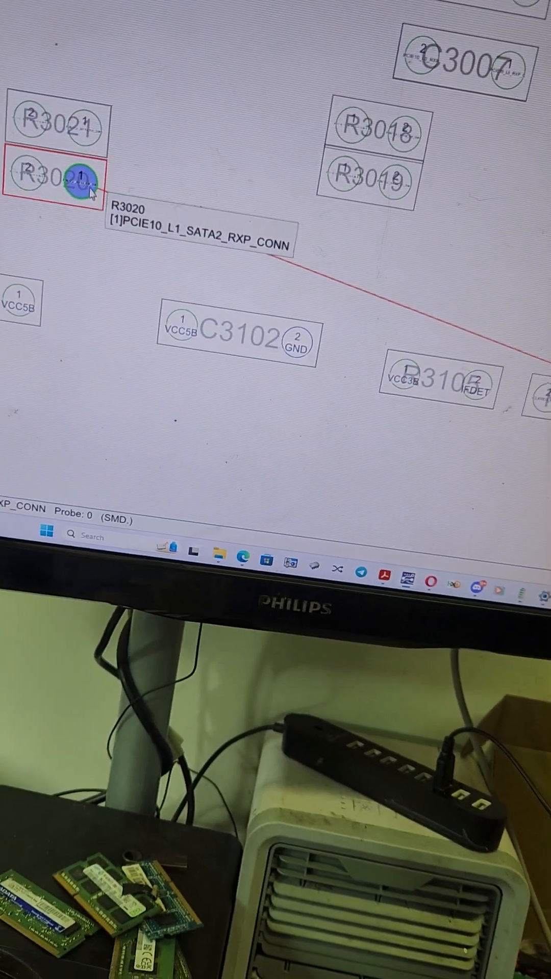
{"action": "left_click", "coordinate": [54, 193]}
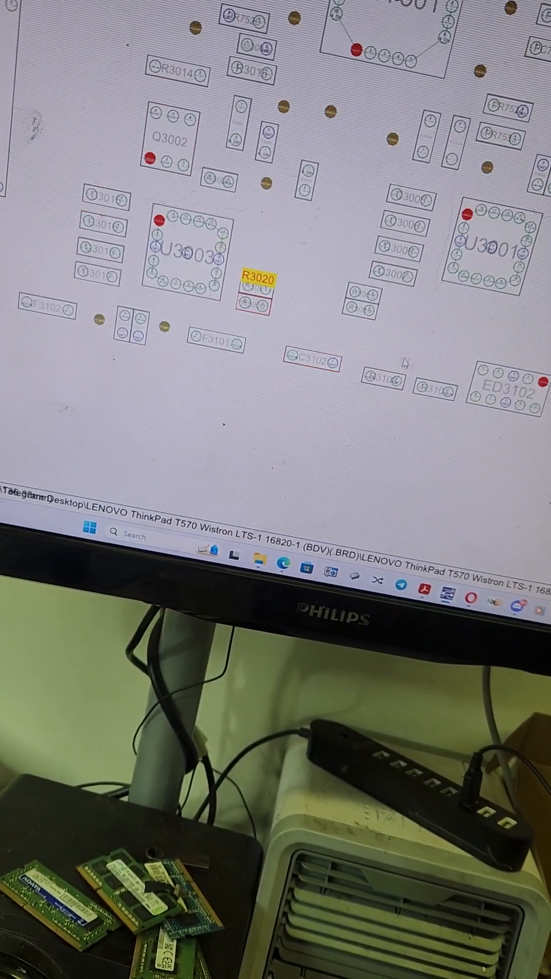
{"action": "scroll", "coordinate": [405, 361], "scroll_direction": "down", "scroll_amount": 3}
{"action": "scroll", "coordinate": [336, 380], "scroll_direction": "up", "scroll_amount": 1}
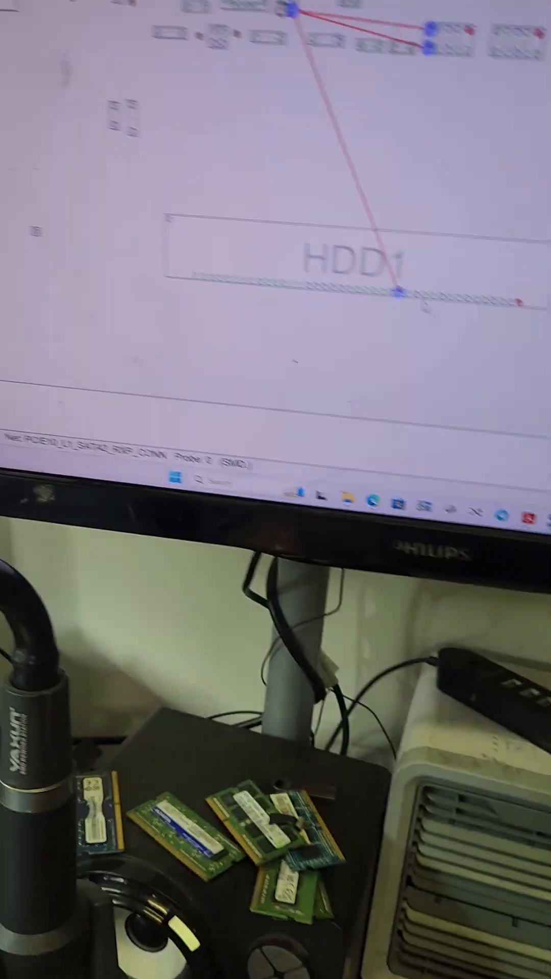
{"action": "scroll", "coordinate": [360, 71], "scroll_direction": "down", "scroll_amount": 3}
{"action": "scroll", "coordinate": [391, 115], "scroll_direction": "up", "scroll_amount": 5}
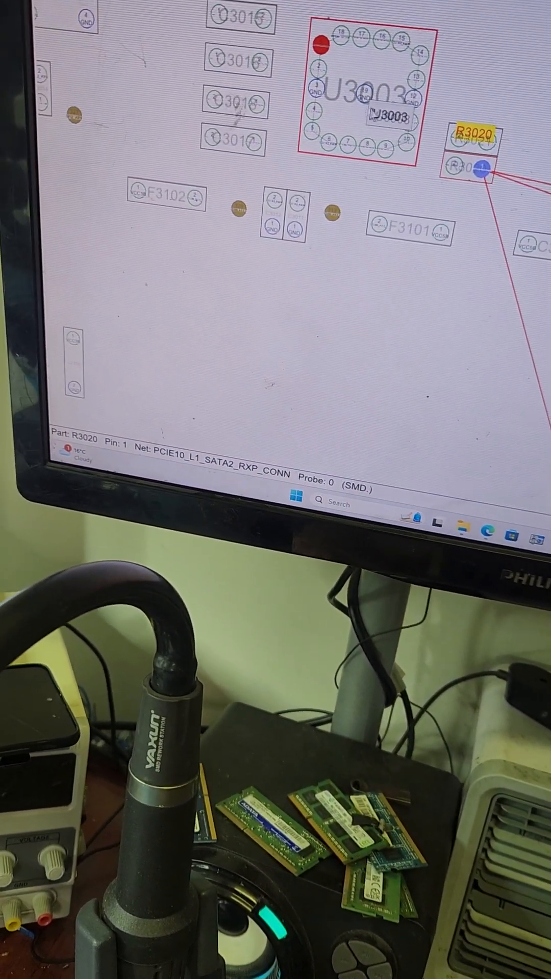
{"action": "scroll", "coordinate": [398, 111], "scroll_direction": "up", "scroll_amount": 3}
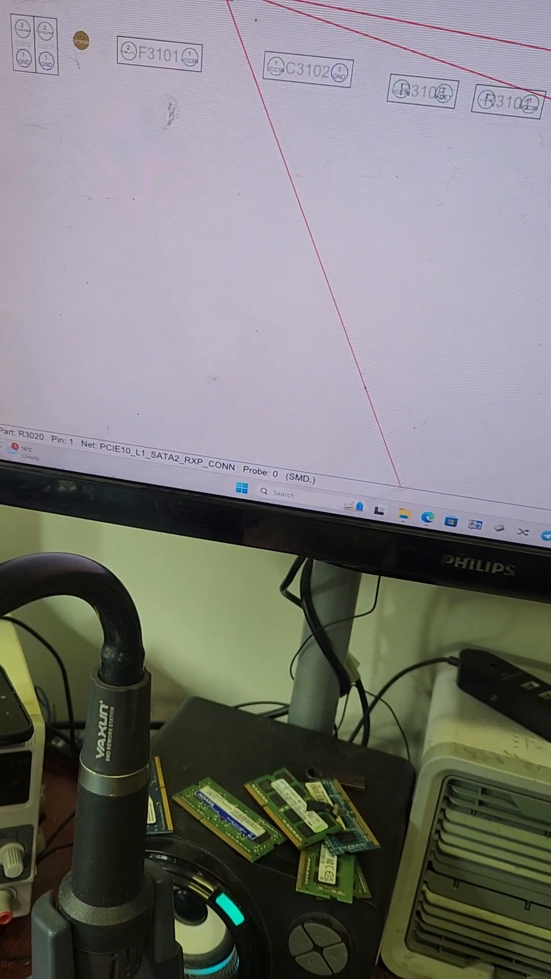
{"action": "scroll", "coordinate": [344, 230], "scroll_direction": "down", "scroll_amount": 3}
{"action": "scroll", "coordinate": [429, 291], "scroll_direction": "up", "scroll_amount": 5}
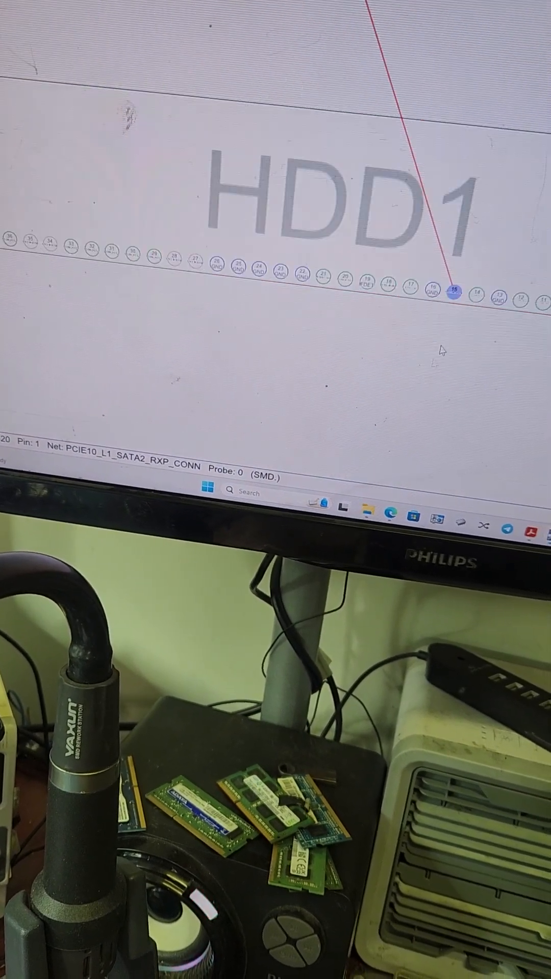
{"action": "scroll", "coordinate": [452, 290], "scroll_direction": "up", "scroll_amount": 4}
- Check pin 14's RXN net, GND pins 13/16, and pin 11's TXP net
{"action": "left_click", "coordinate": [466, 290]}
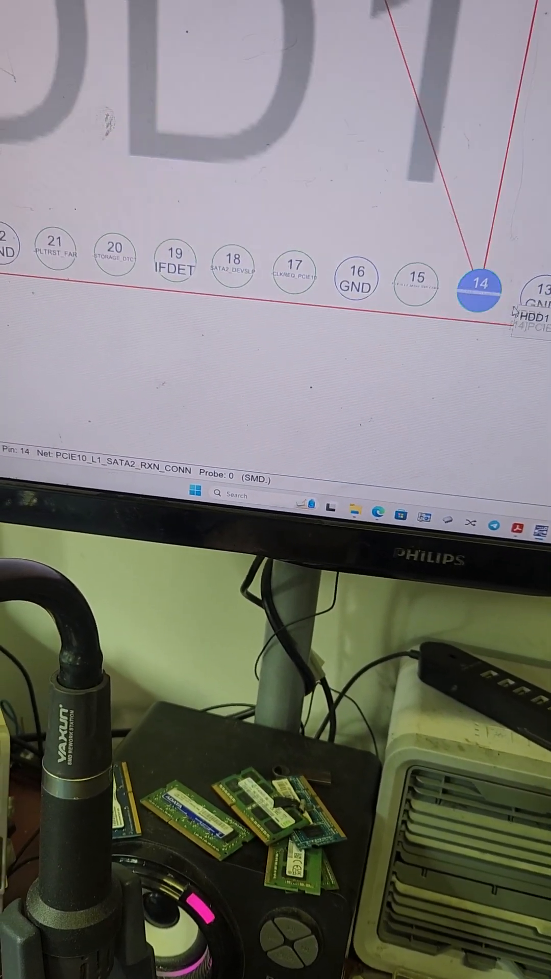
{"action": "left_click", "coordinate": [527, 306]}
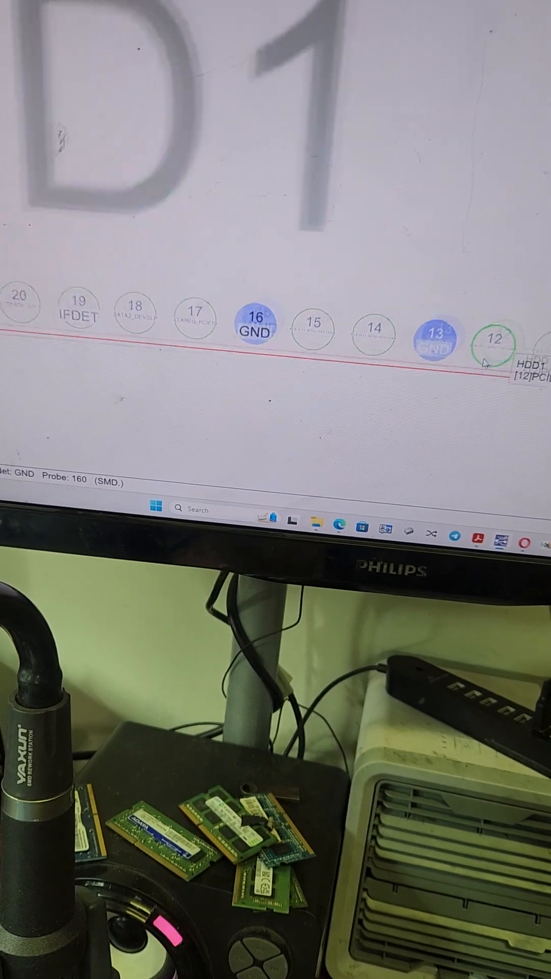
{"action": "left_click", "coordinate": [517, 355]}
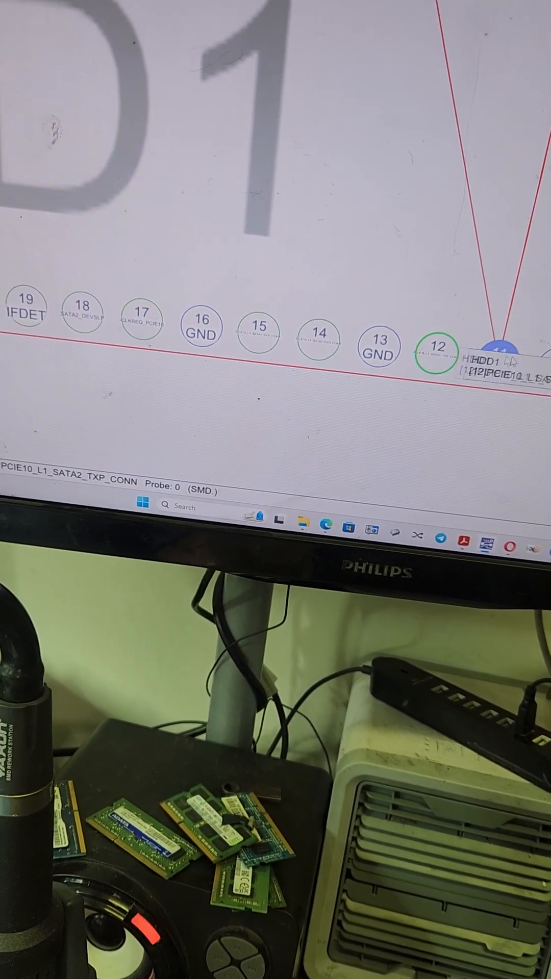
{"action": "scroll", "coordinate": [461, 282], "scroll_direction": "down", "scroll_amount": 5}
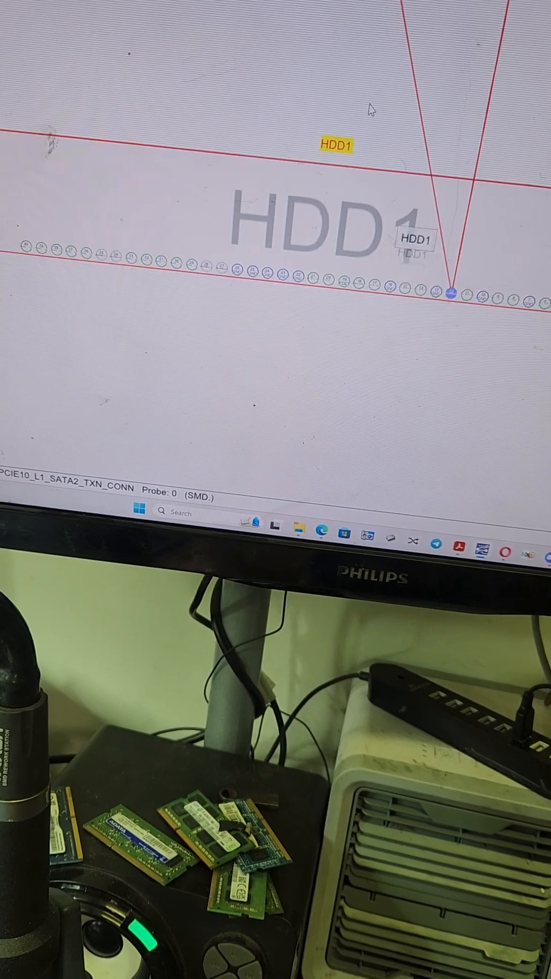
{"action": "scroll", "coordinate": [445, 260], "scroll_direction": "up", "scroll_amount": 3}
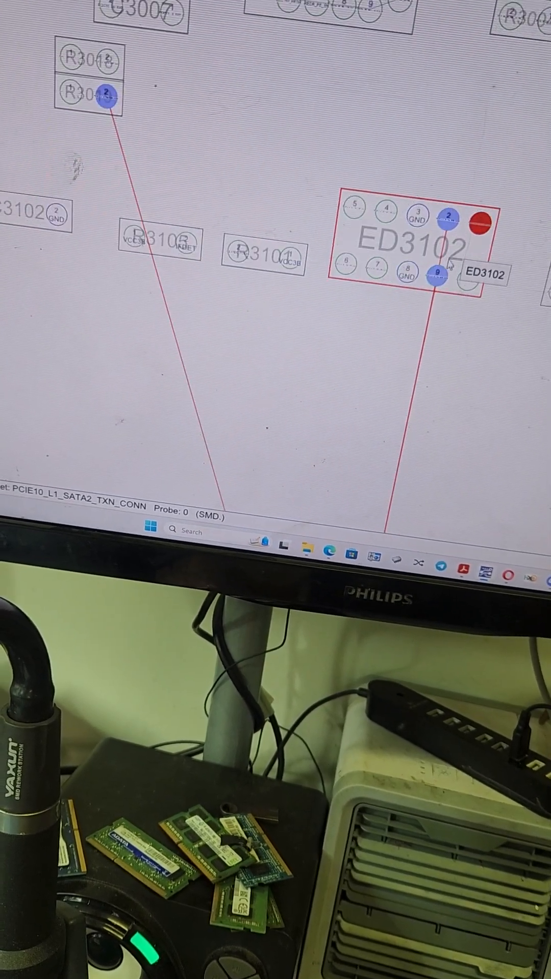
- Pan back from ED3102 and R3019 to show the whole HDD1 pin row
{"action": "left_click_drag", "start_coordinate": [428, 458], "coordinate": [344, 335]}
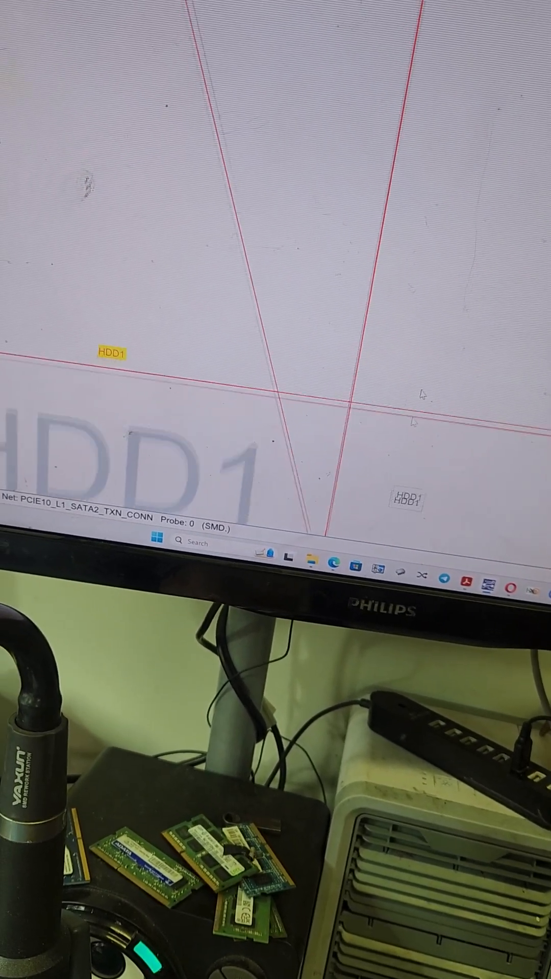
{"action": "scroll", "coordinate": [421, 394], "scroll_direction": "down", "scroll_amount": 4}
{"action": "left_click_drag", "start_coordinate": [344, 383], "coordinate": [300, 153]}
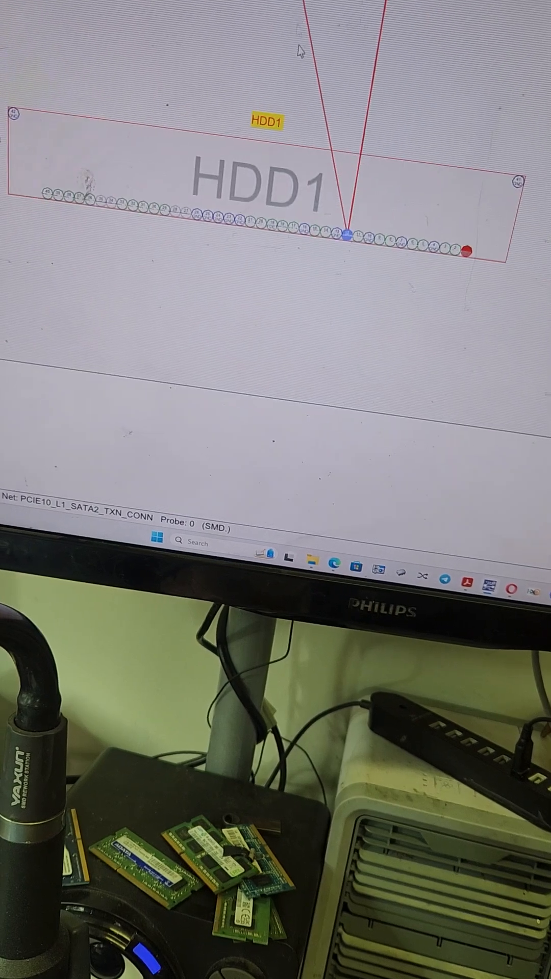
{"action": "scroll", "coordinate": [300, 49], "scroll_direction": "down", "scroll_amount": 5}
{"action": "scroll", "coordinate": [341, 285], "scroll_direction": "up", "scroll_amount": 4}
{"action": "scroll", "coordinate": [341, 285], "scroll_direction": "up", "scroll_amount": 3}
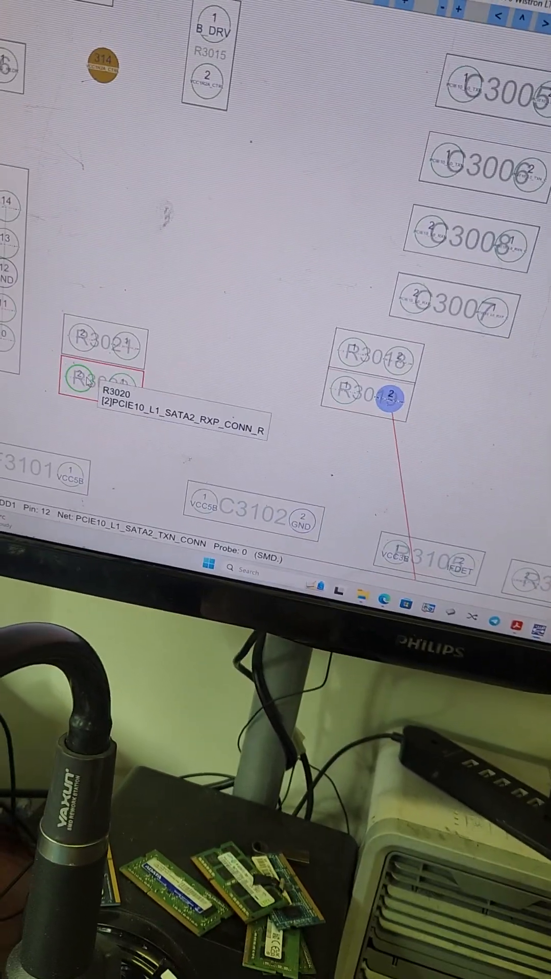
{"action": "scroll", "coordinate": [390, 398], "scroll_direction": "down", "scroll_amount": 3}
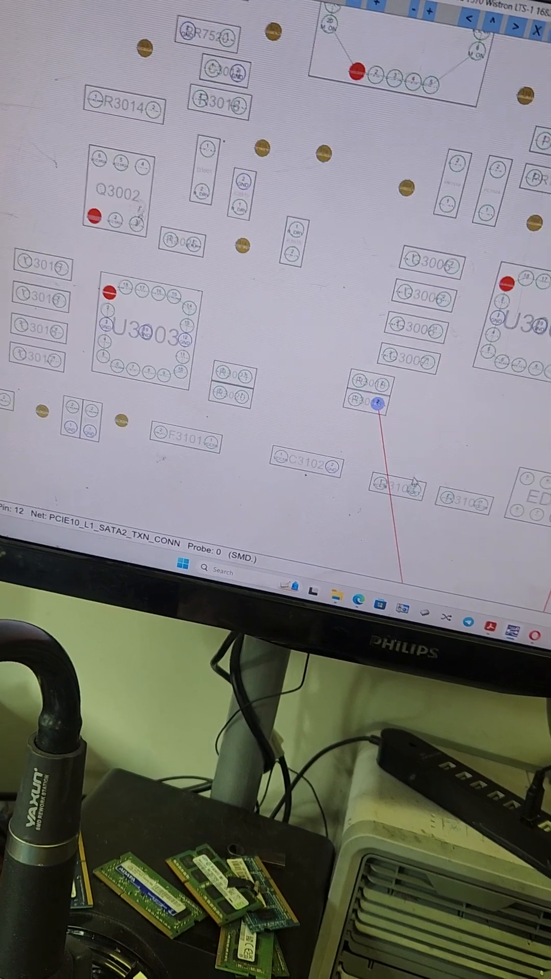
{"action": "scroll", "coordinate": [382, 428], "scroll_direction": "down", "scroll_amount": 2}
{"action": "scroll", "coordinate": [383, 428], "scroll_direction": "down", "scroll_amount": 3}
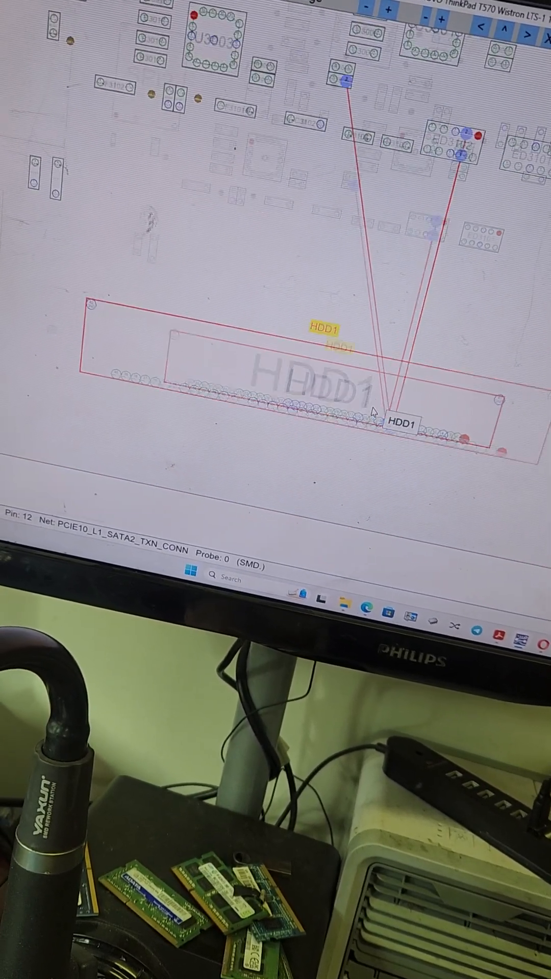
{"action": "scroll", "coordinate": [373, 412], "scroll_direction": "up", "scroll_amount": 4}
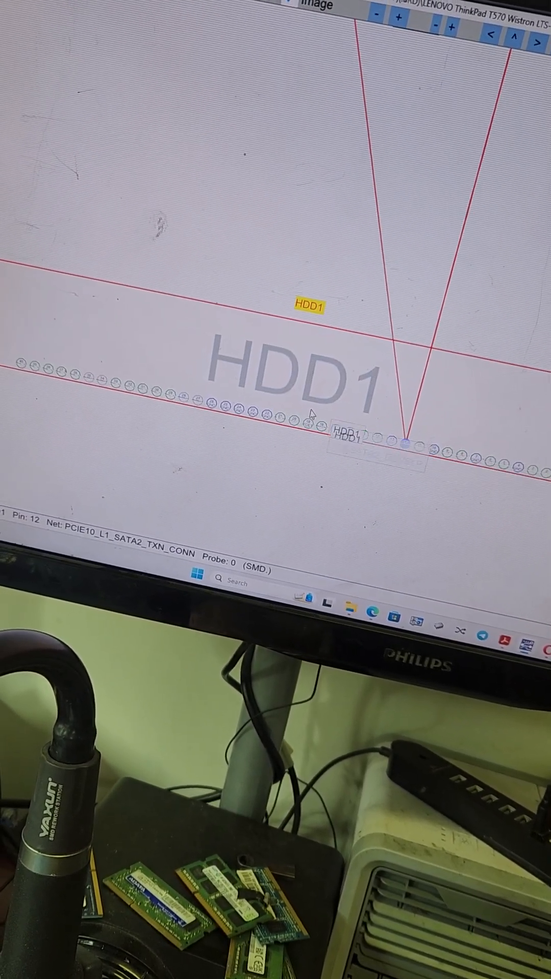